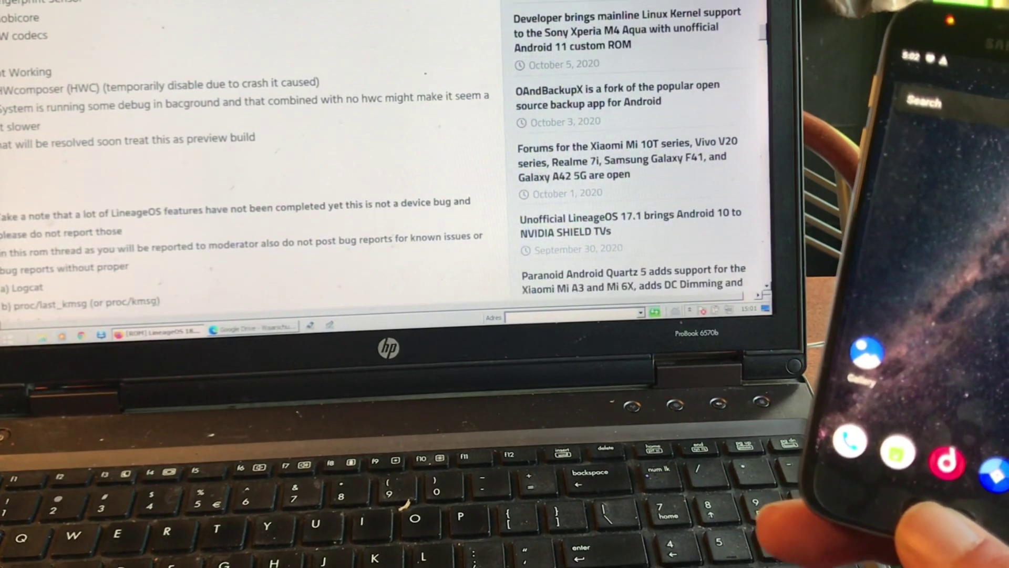
{"action": "scroll", "coordinate": [253, 158], "scroll_direction": "down", "scroll_amount": 1}
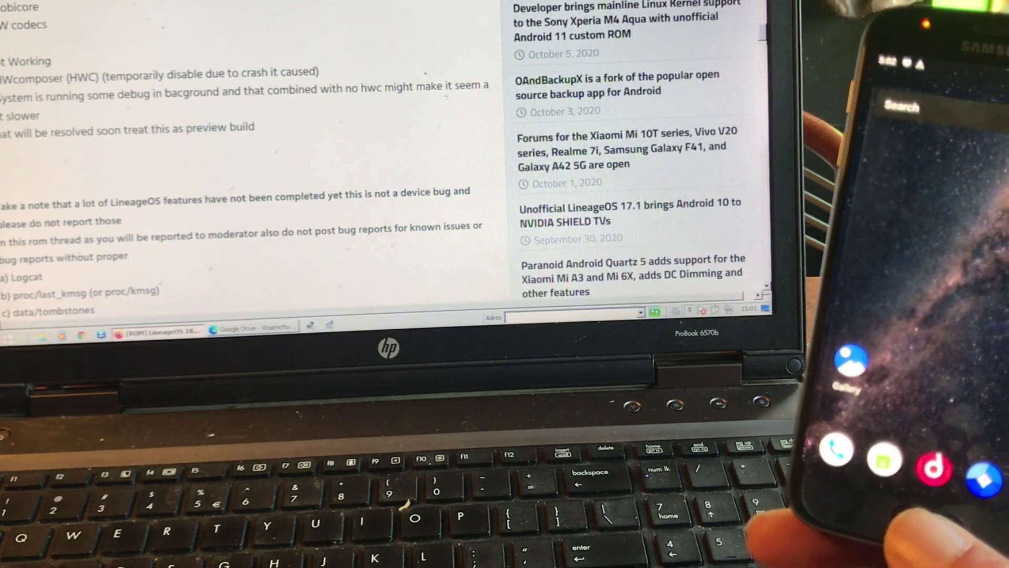
{"action": "scroll", "coordinate": [252, 158], "scroll_direction": "down", "scroll_amount": 1}
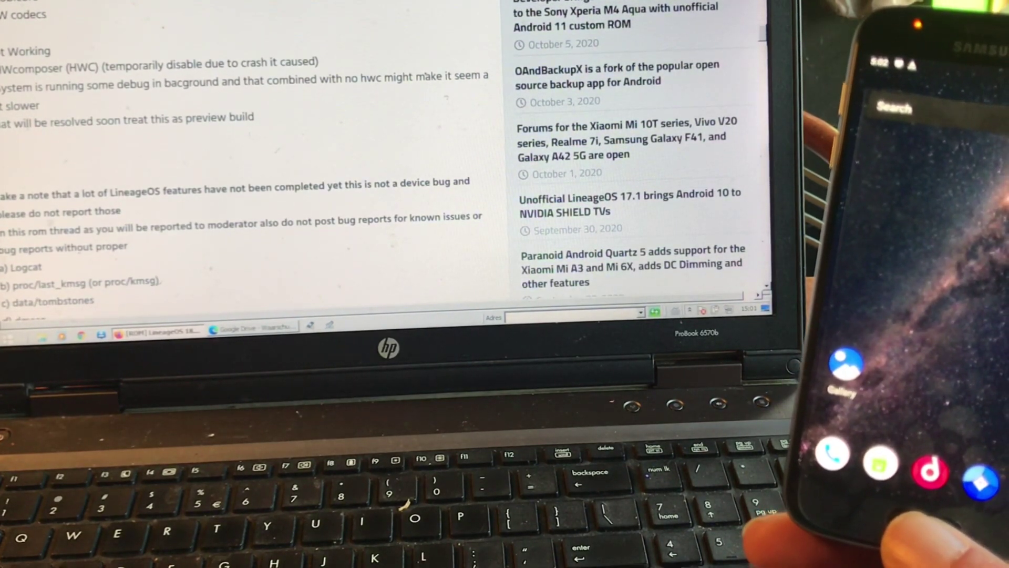
{"action": "scroll", "coordinate": [253, 158], "scroll_direction": "down", "scroll_amount": 3}
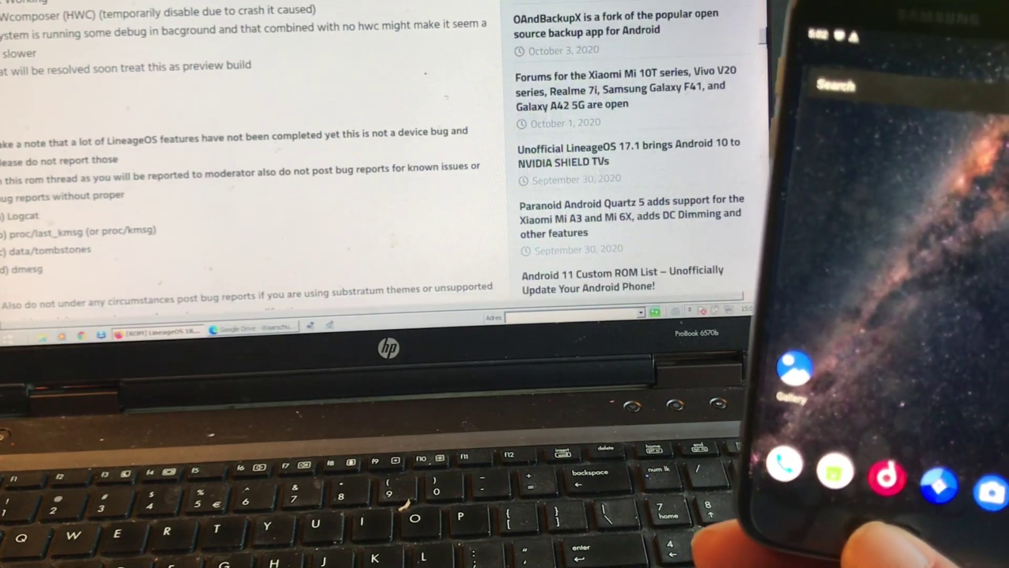
{"action": "scroll", "coordinate": [252, 158], "scroll_direction": "down", "scroll_amount": 1}
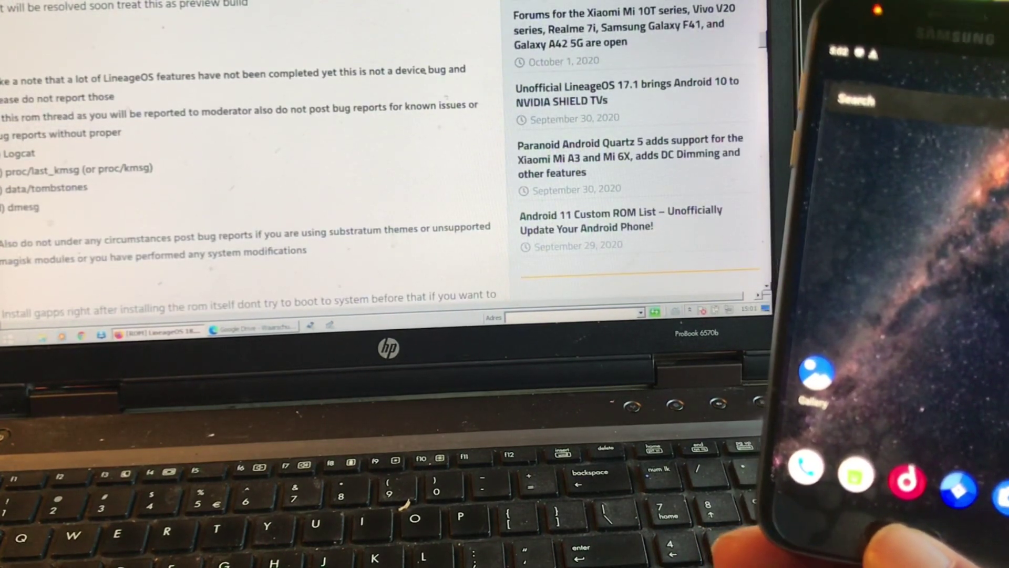
{"action": "scroll", "coordinate": [253, 157], "scroll_direction": "down", "scroll_amount": 1}
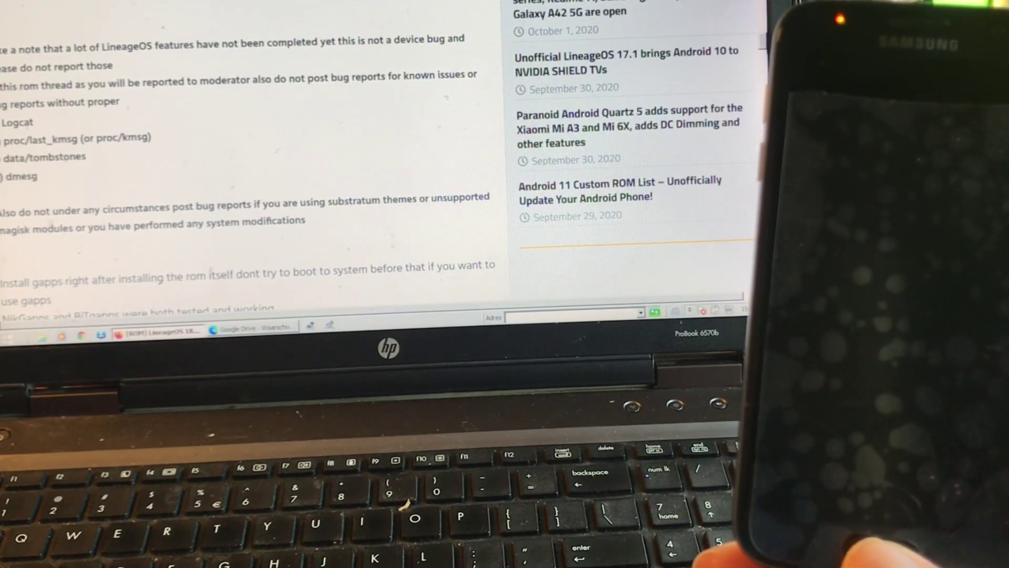
{"action": "scroll", "coordinate": [316, 158], "scroll_direction": "down", "scroll_amount": 4}
{"action": "scroll", "coordinate": [316, 157], "scroll_direction": "down", "scroll_amount": 3}
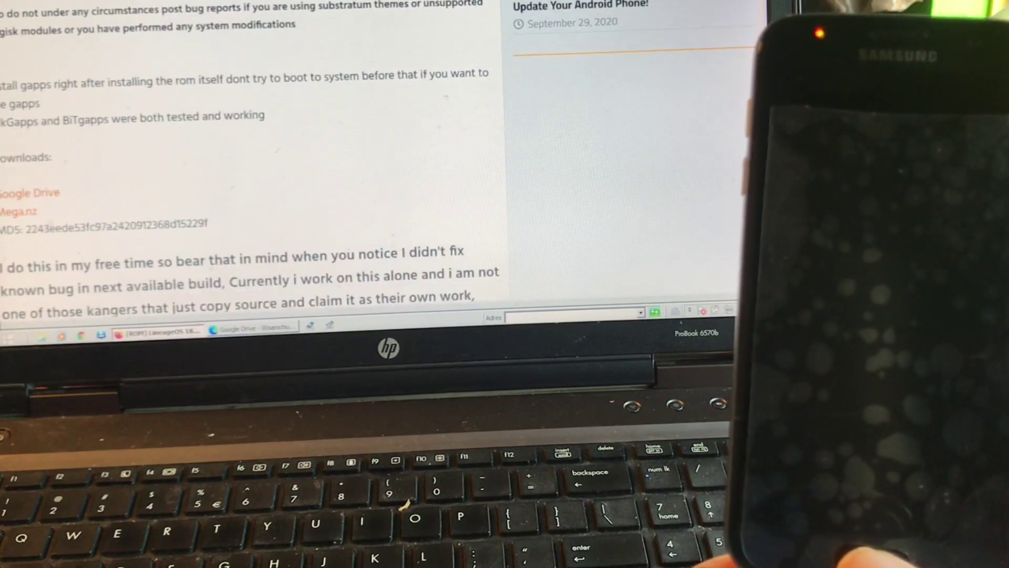
{"action": "scroll", "coordinate": [315, 158], "scroll_direction": "down", "scroll_amount": 1}
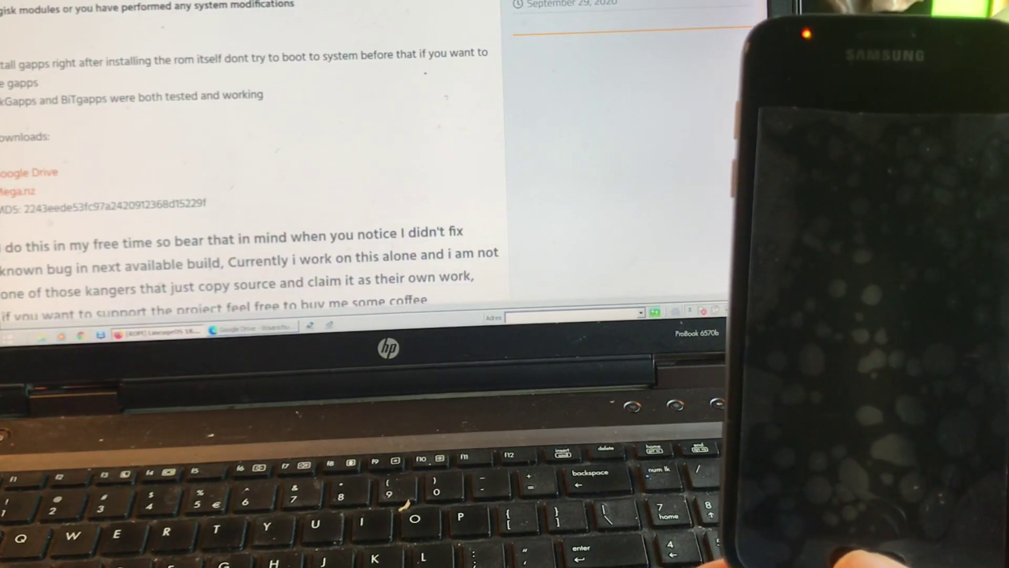
{"action": "scroll", "coordinate": [315, 157], "scroll_direction": "down", "scroll_amount": 1}
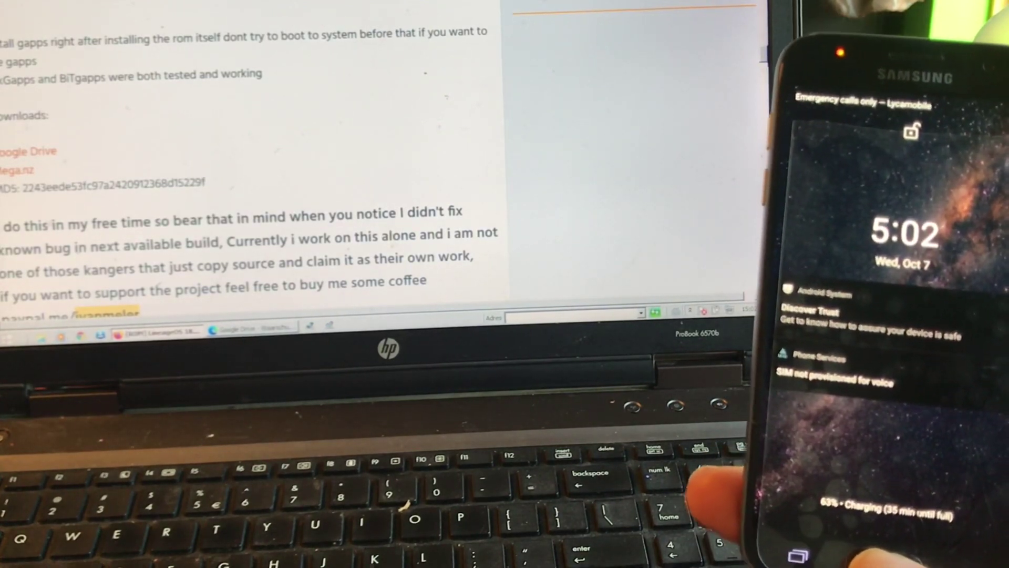
{"action": "scroll", "coordinate": [316, 158], "scroll_direction": "down", "scroll_amount": 1}
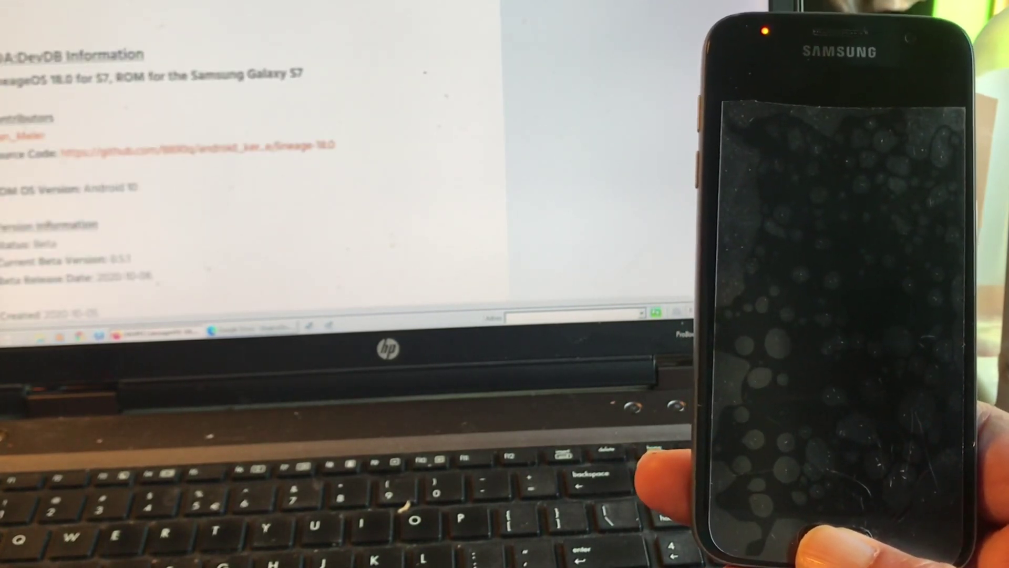
{"action": "scroll", "coordinate": [315, 158], "scroll_direction": "down", "scroll_amount": 1}
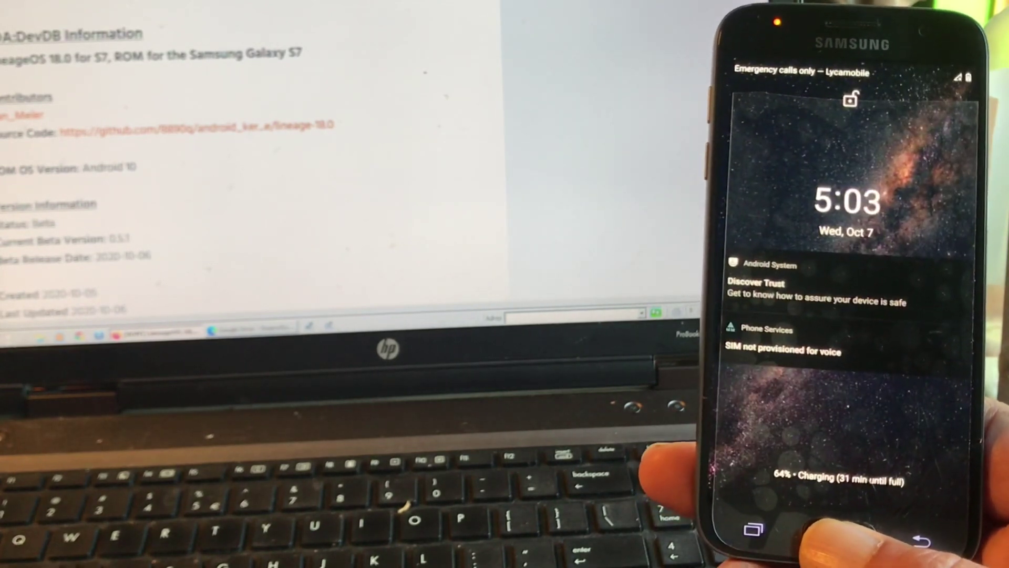
{"action": "scroll", "coordinate": [316, 158], "scroll_direction": "down", "scroll_amount": 1}
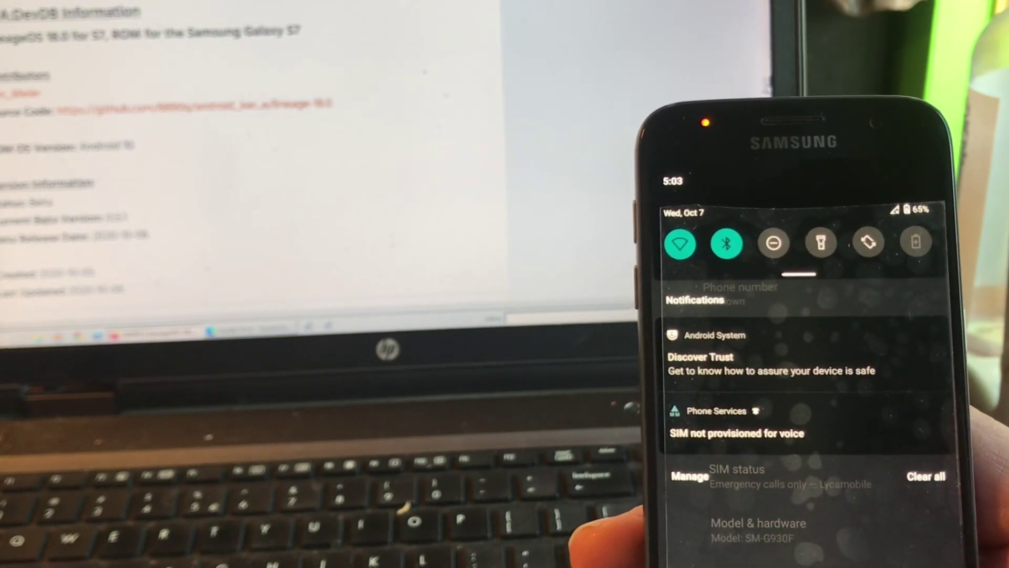
{"action": "scroll", "coordinate": [252, 197], "scroll_direction": "down", "scroll_amount": 5}
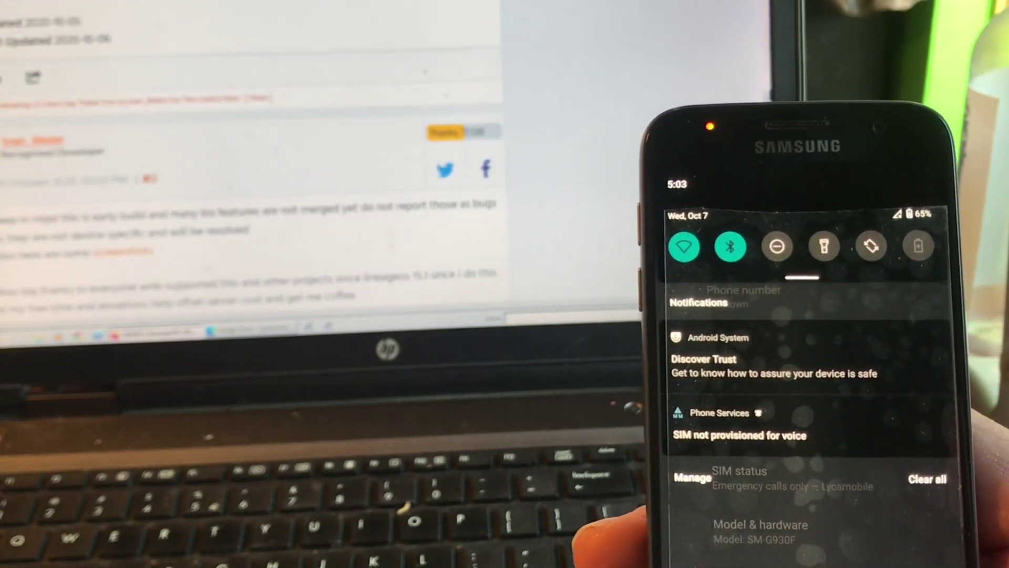
{"action": "scroll", "coordinate": [253, 198], "scroll_direction": "down", "scroll_amount": 2}
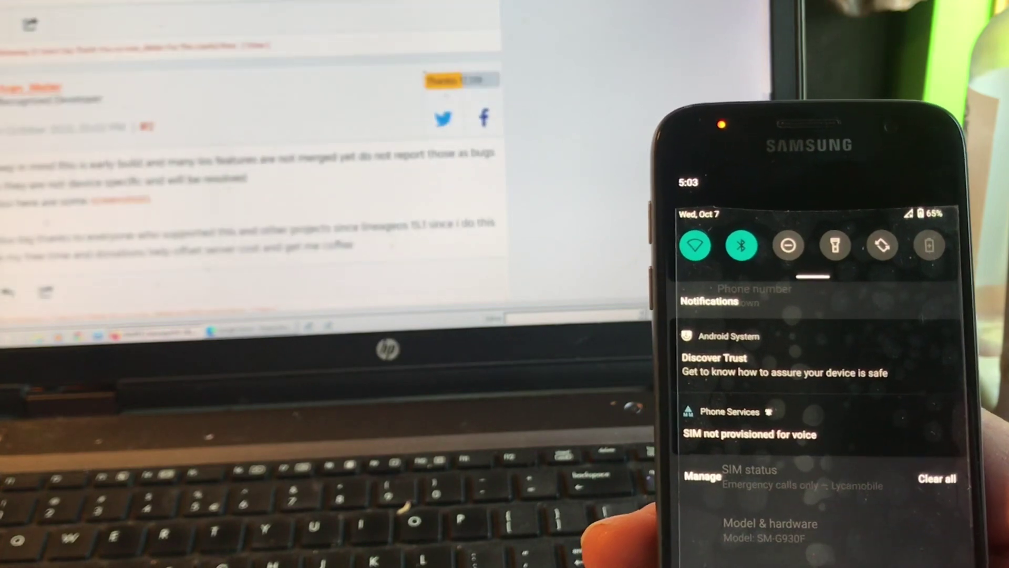
{"action": "scroll", "coordinate": [252, 197], "scroll_direction": "down", "scroll_amount": 1}
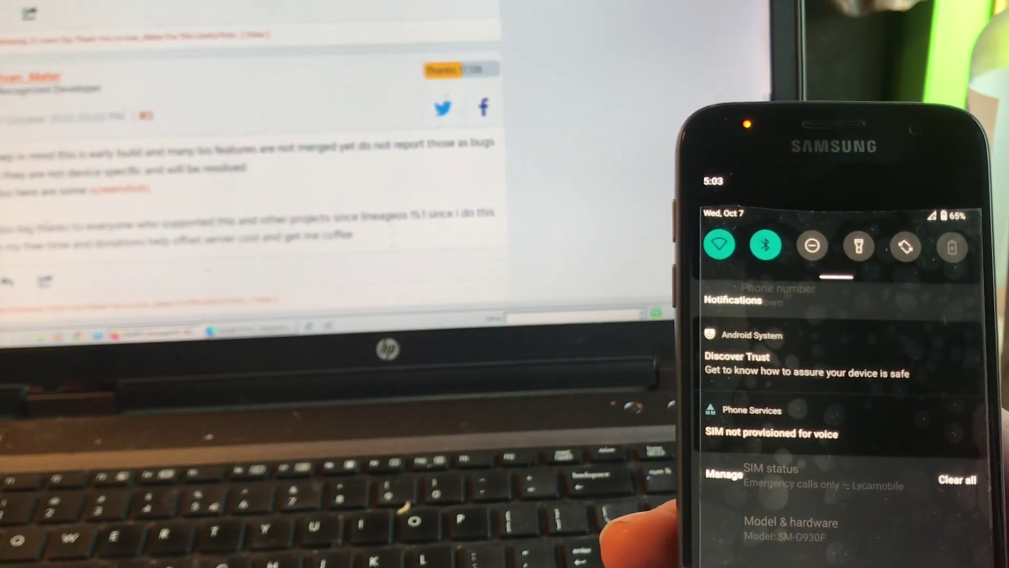
{"action": "scroll", "coordinate": [252, 197], "scroll_direction": "down", "scroll_amount": 4}
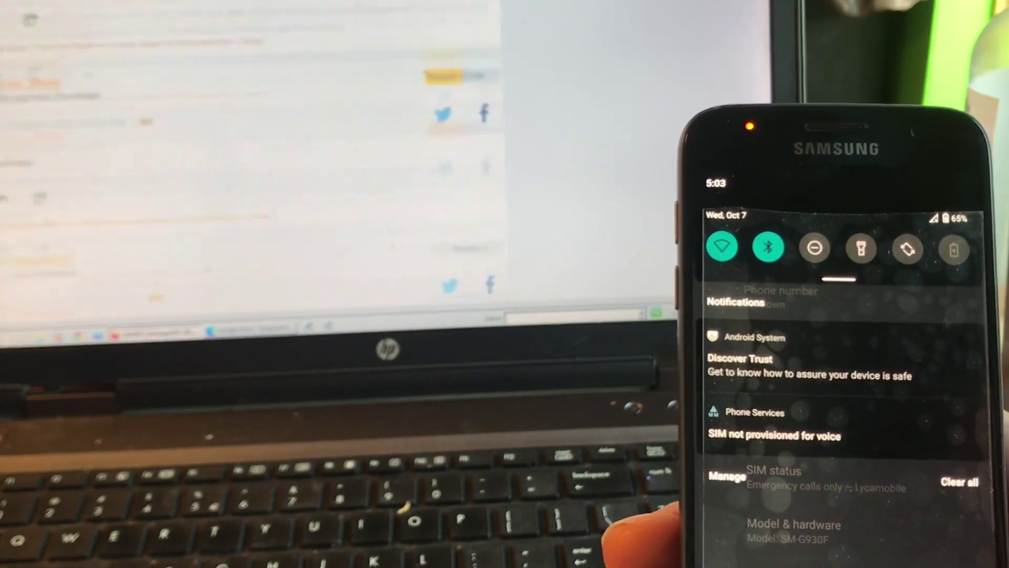
{"action": "scroll", "coordinate": [252, 198], "scroll_direction": "down", "scroll_amount": 2}
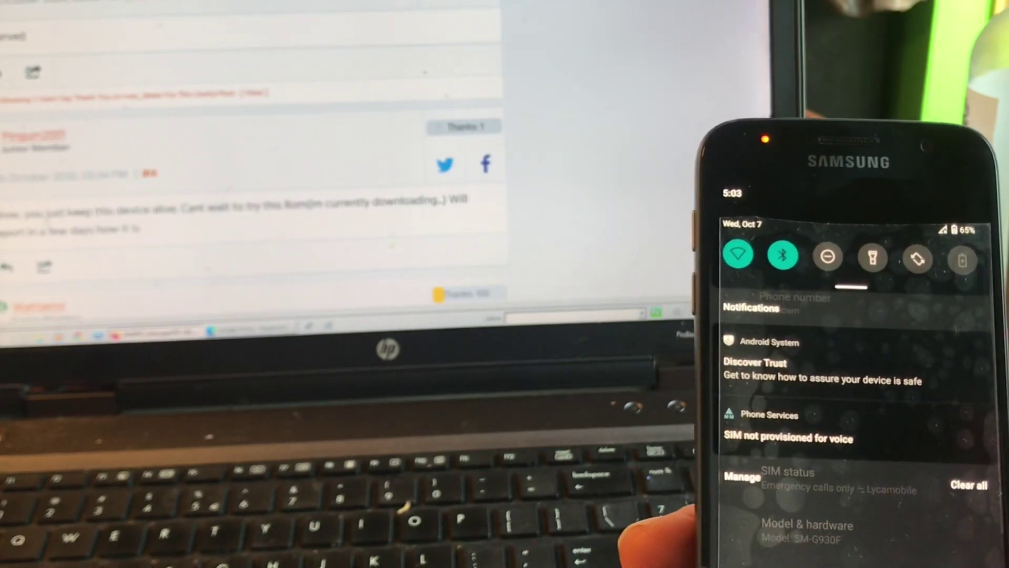
{"action": "scroll", "coordinate": [252, 197], "scroll_direction": "down", "scroll_amount": 3}
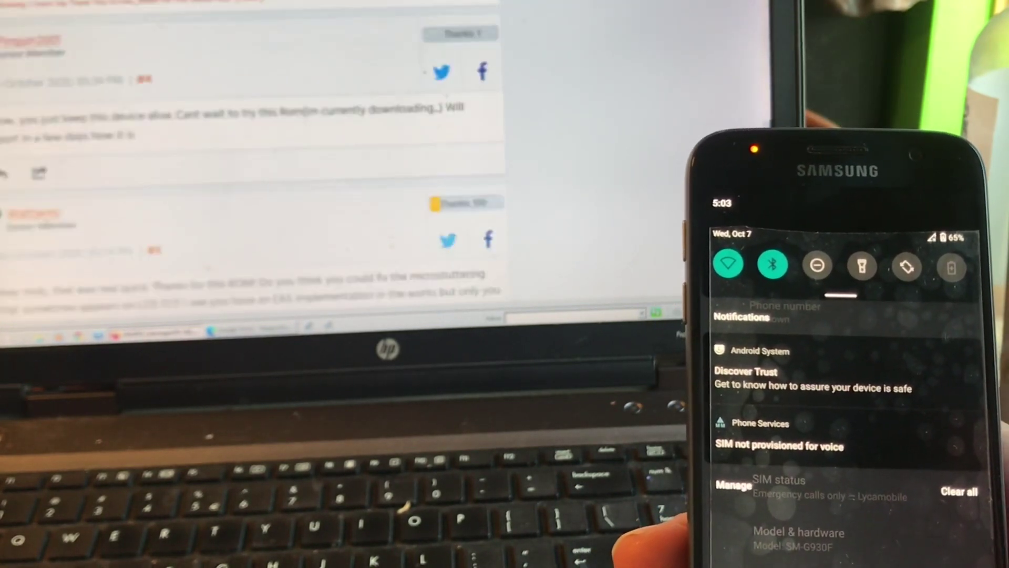
{"action": "scroll", "coordinate": [253, 198], "scroll_direction": "down", "scroll_amount": 3}
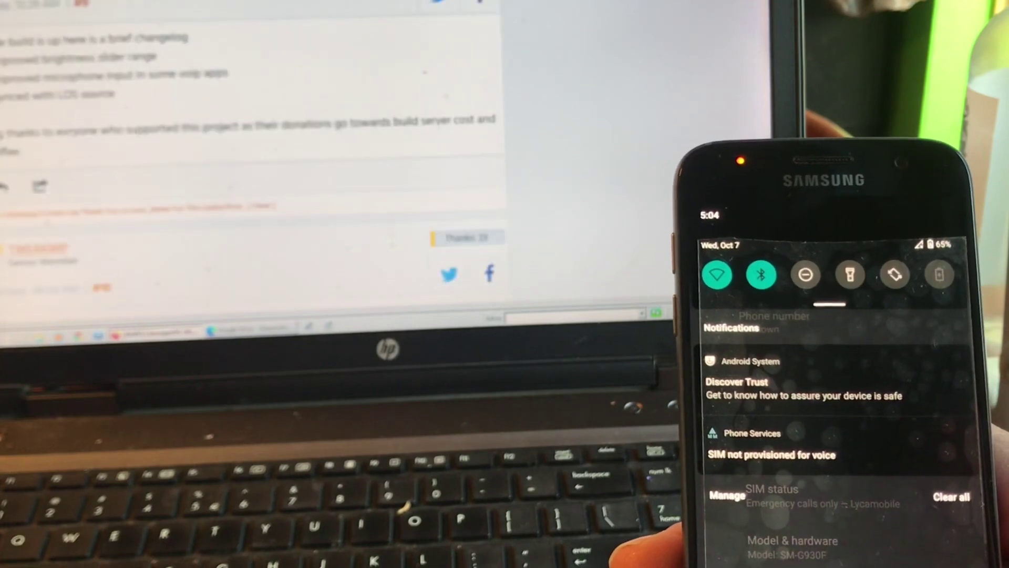
{"action": "scroll", "coordinate": [253, 197], "scroll_direction": "up", "scroll_amount": 2}
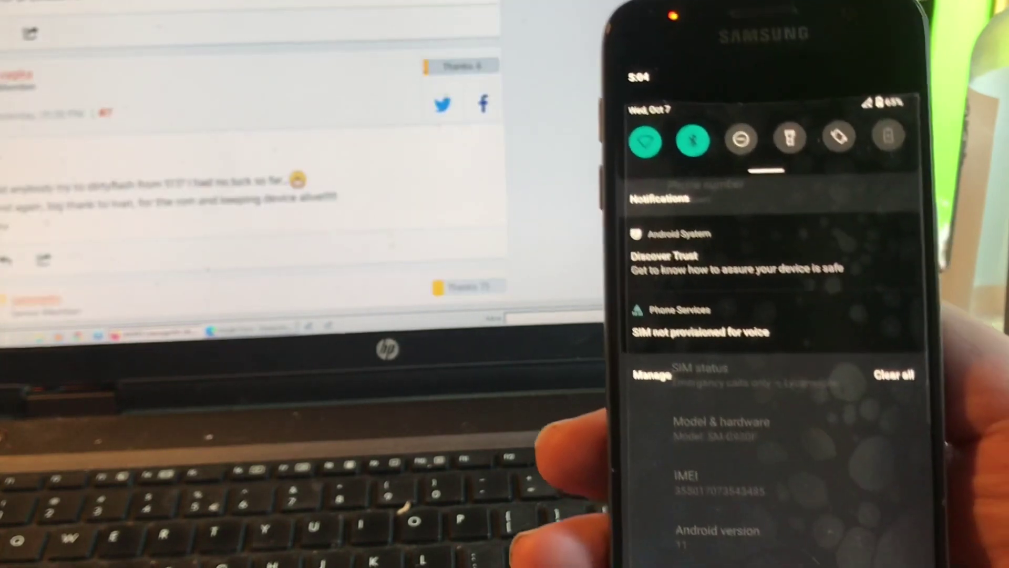